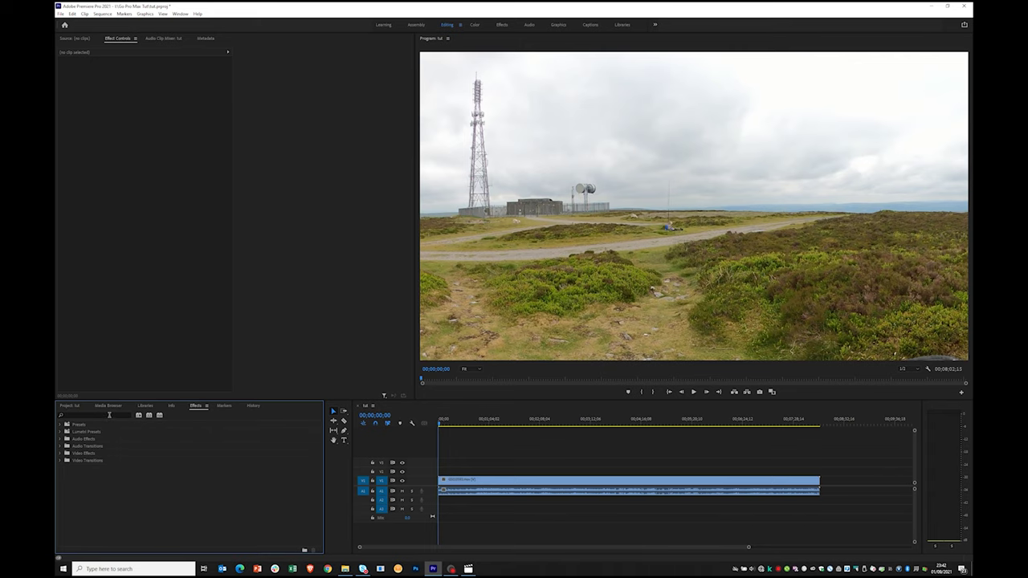
Find the GoPro FX Reframe video effect and apply it to the 360 clip on the timeline
{"action": "left_click", "coordinate": [109, 415]}
{"action": "type", "text": "FX"}
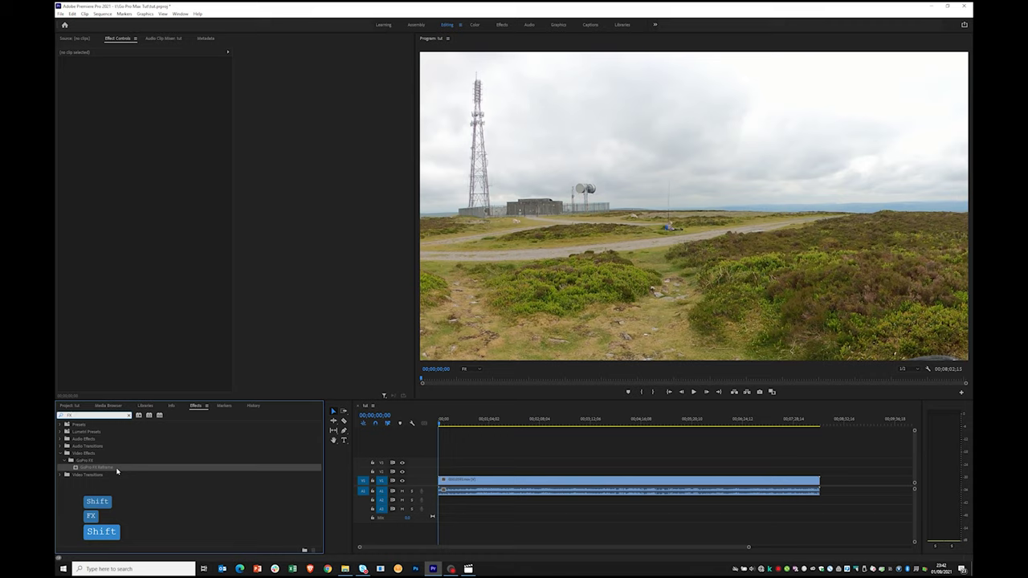
{"action": "left_click_drag", "start_coordinate": [102, 470], "coordinate": [455, 490]}
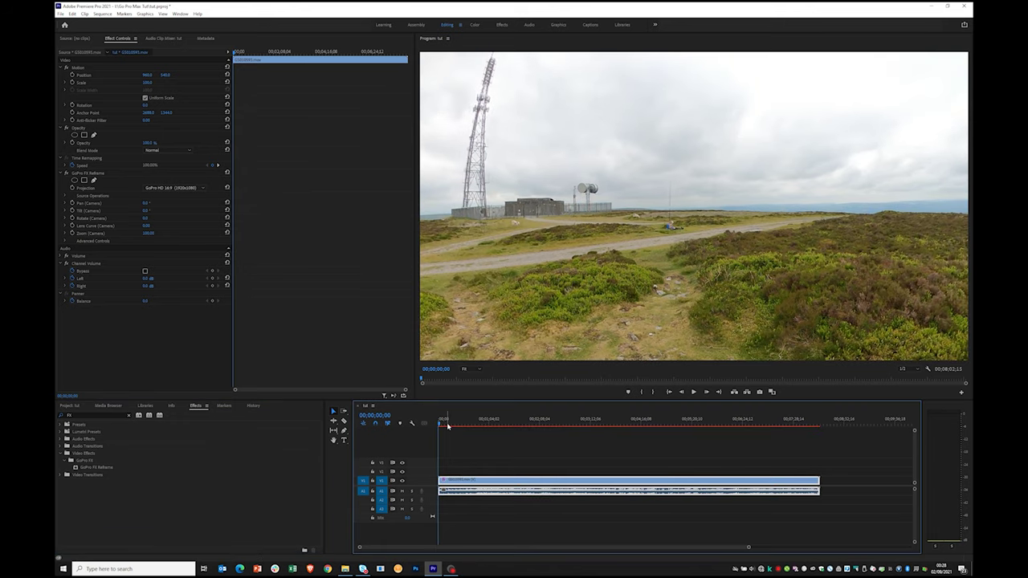
From the sequence start, raise the reframe effect's Lens Curve, lower its Zoom, adjust its Tilt, and scrub through the clip
{"action": "mouse_move", "coordinate": [447, 425]}
{"action": "left_mouse_down"}
{"action": "mouse_move", "coordinate": [750, 445]}
{"action": "mouse_move", "coordinate": [644, 436]}
{"action": "mouse_move", "coordinate": [565, 447]}
{"action": "mouse_move", "coordinate": [509, 404]}
{"action": "mouse_move", "coordinate": [432, 428]}
{"action": "left_mouse_up"}
{"action": "left_click", "coordinate": [147, 227]}
{"action": "left_click_drag", "start_coordinate": [147, 227], "coordinate": [170, 225]}
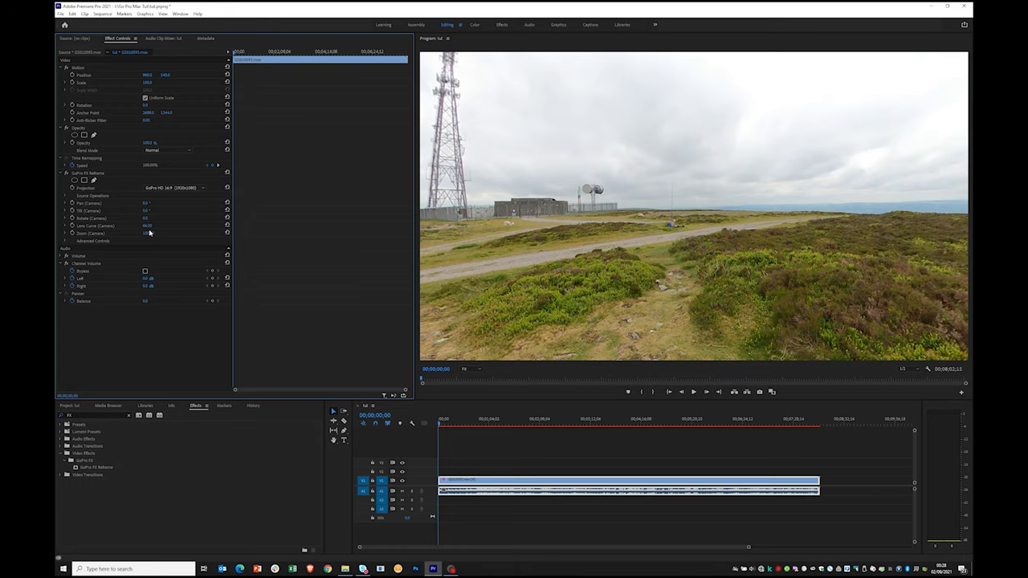
{"action": "left_click_drag", "start_coordinate": [149, 233], "coordinate": [134, 230]}
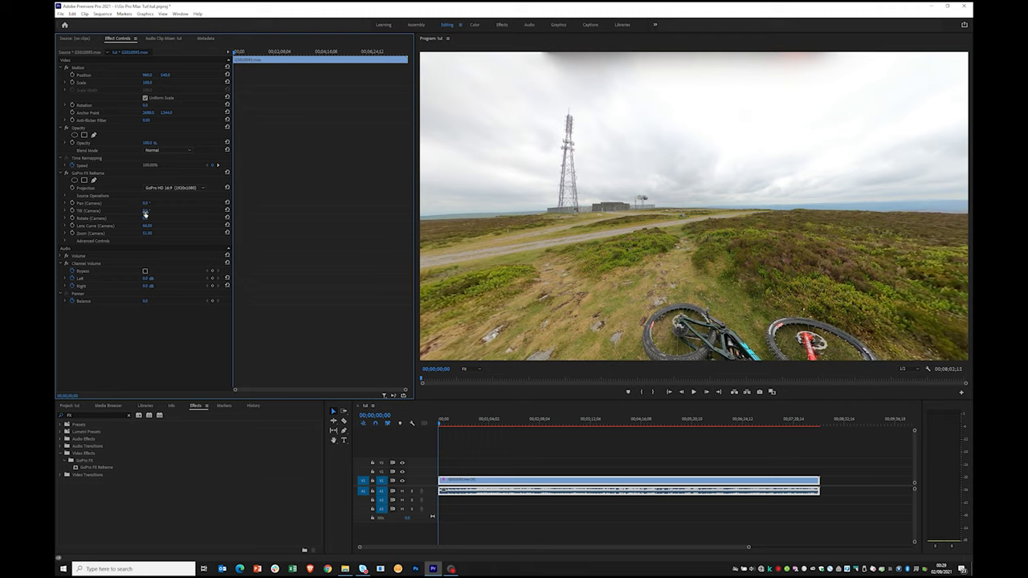
{"action": "left_click_drag", "start_coordinate": [145, 211], "coordinate": [120, 201]}
{"action": "left_click_drag", "start_coordinate": [450, 426], "coordinate": [494, 428]}
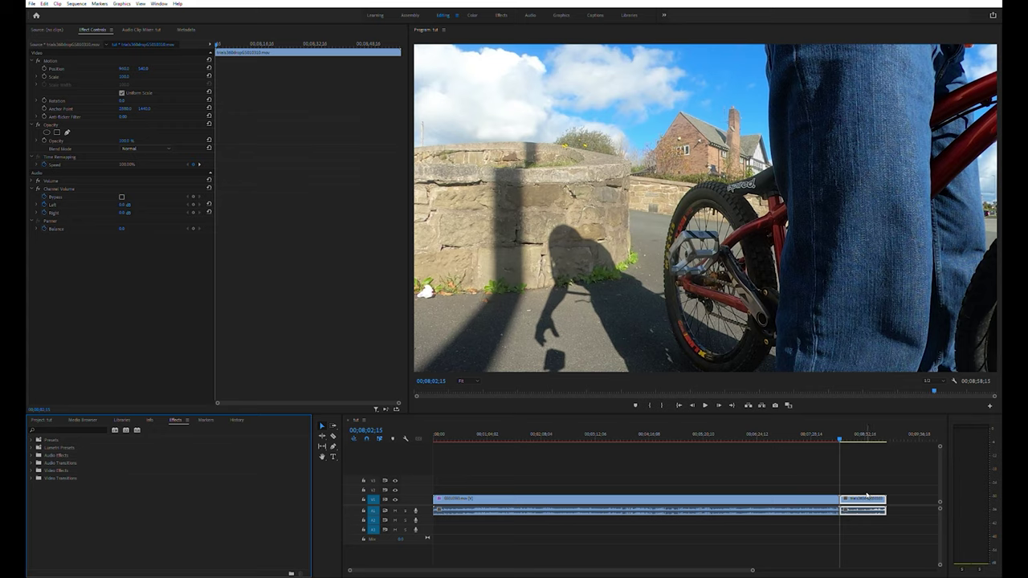
Find the GoPro FX Reframe effect and apply it to the second, shorter clip at the end of the sequence
{"action": "left_click", "coordinate": [867, 497]}
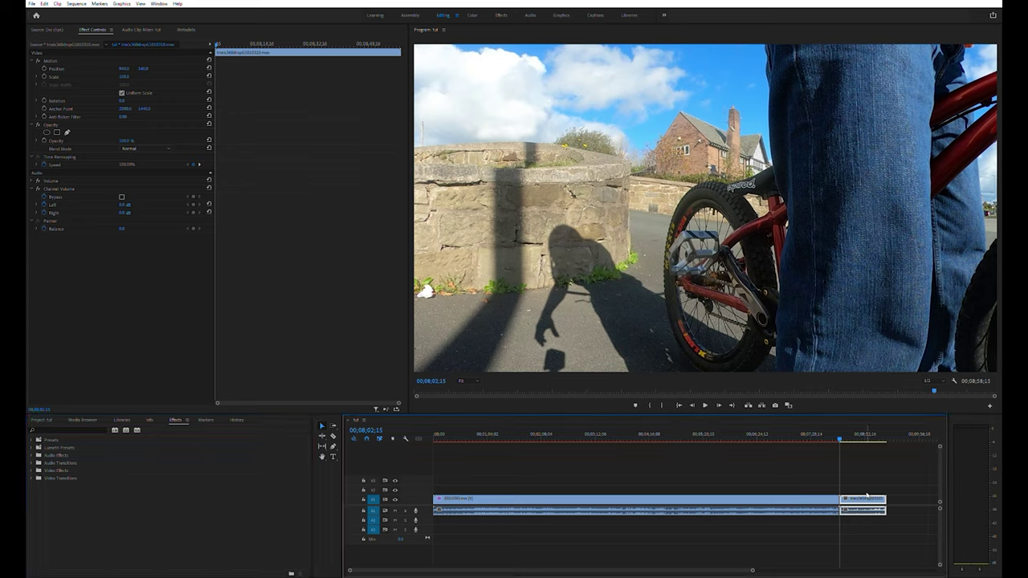
{"action": "left_click", "coordinate": [93, 429]}
{"action": "type", "text": "FX"}
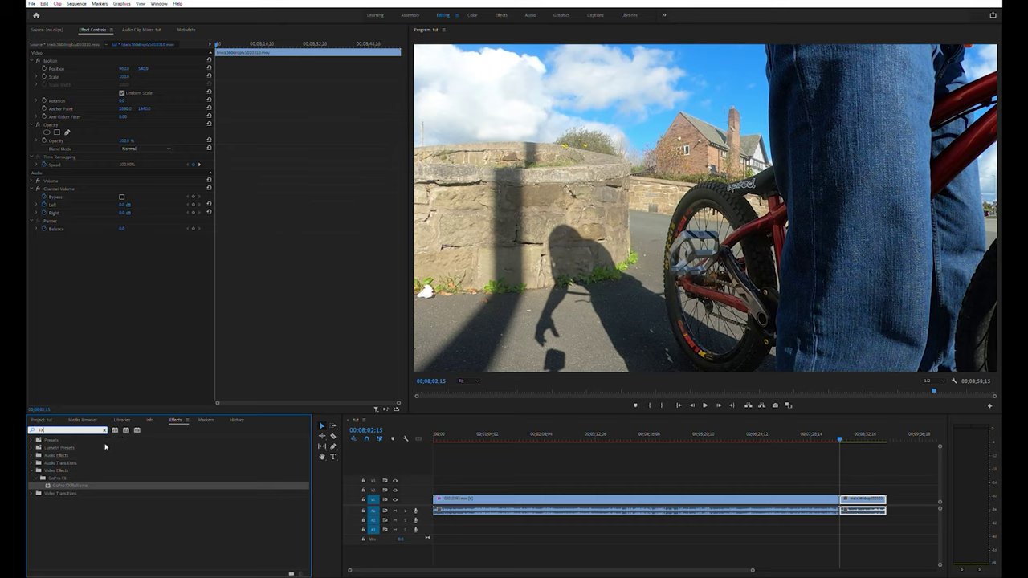
{"action": "left_click", "coordinate": [248, 461]}
{"action": "left_click_drag", "start_coordinate": [967, 476], "coordinate": [858, 493]}
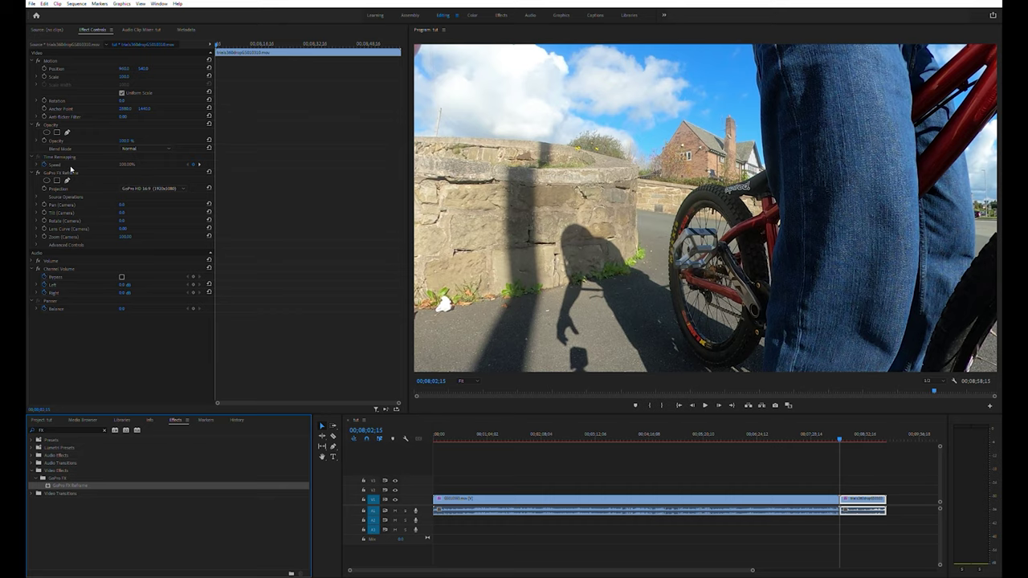
Reorient the second clip's reframe camera in the preview to centre the rider's legs and the red bike
{"action": "left_click", "coordinate": [71, 169]}
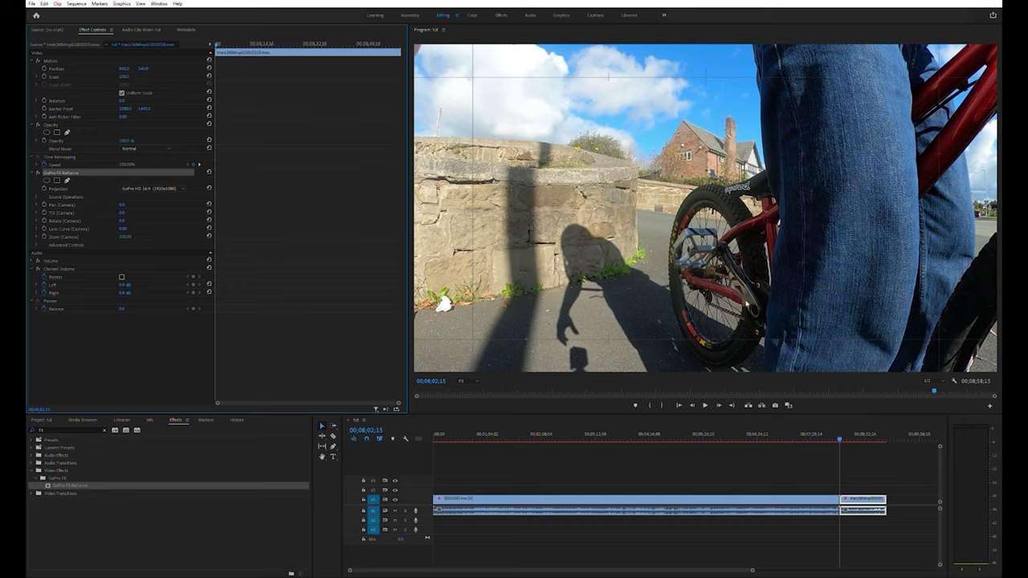
{"action": "left_click", "coordinate": [811, 158]}
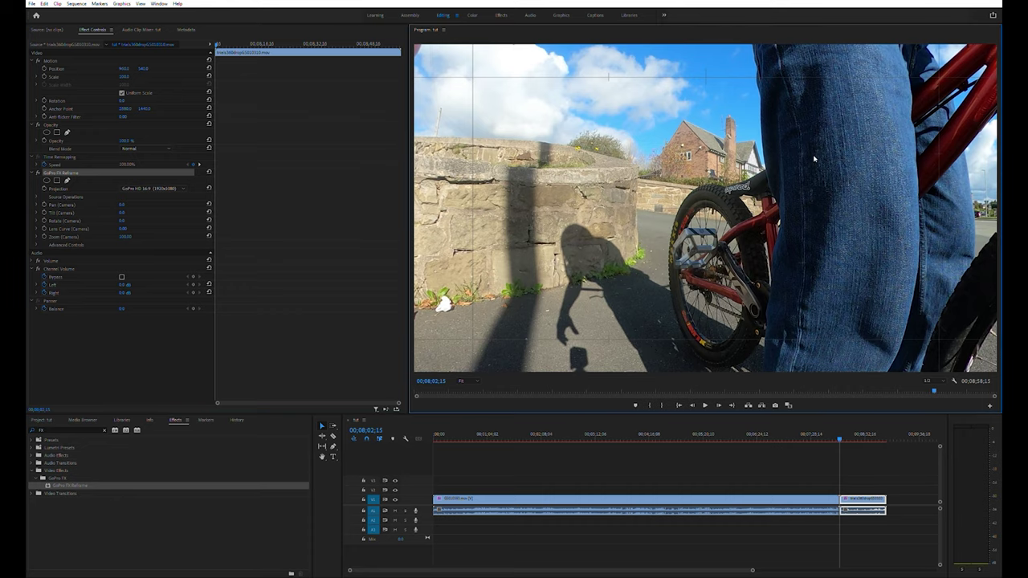
{"action": "left_click_drag", "start_coordinate": [807, 158], "coordinate": [623, 152]}
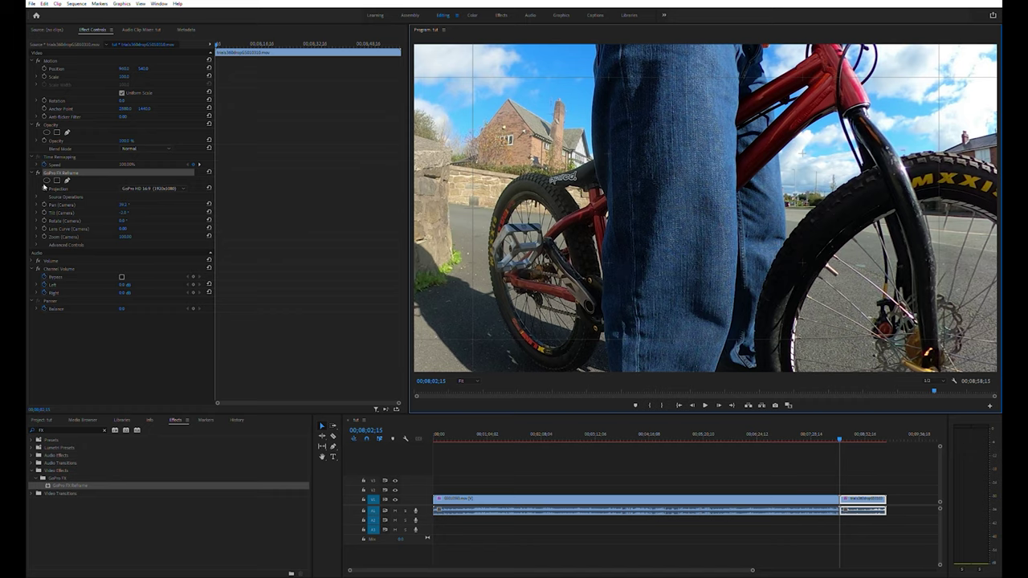
Enable keyframing for Projection, Pan, Tilt, Rotate, Lens Curve and Zoom of the reframe effect at 00;08;02;15
{"action": "left_click", "coordinate": [44, 188]}
{"action": "left_click", "coordinate": [46, 206]}
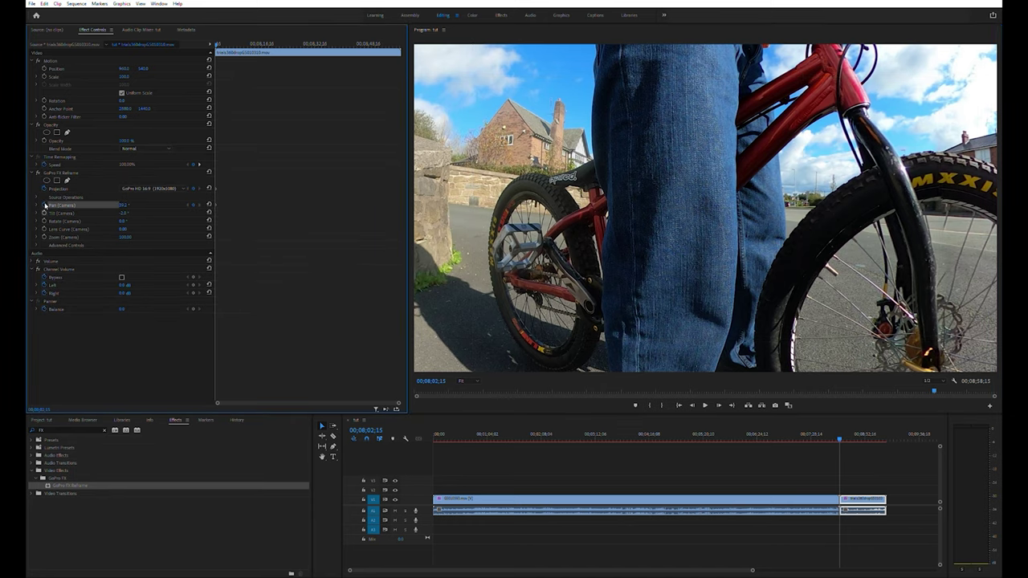
{"action": "left_click", "coordinate": [47, 212]}
{"action": "left_click", "coordinate": [46, 221]}
{"action": "left_click", "coordinate": [46, 229]}
{"action": "left_click", "coordinate": [46, 238]}
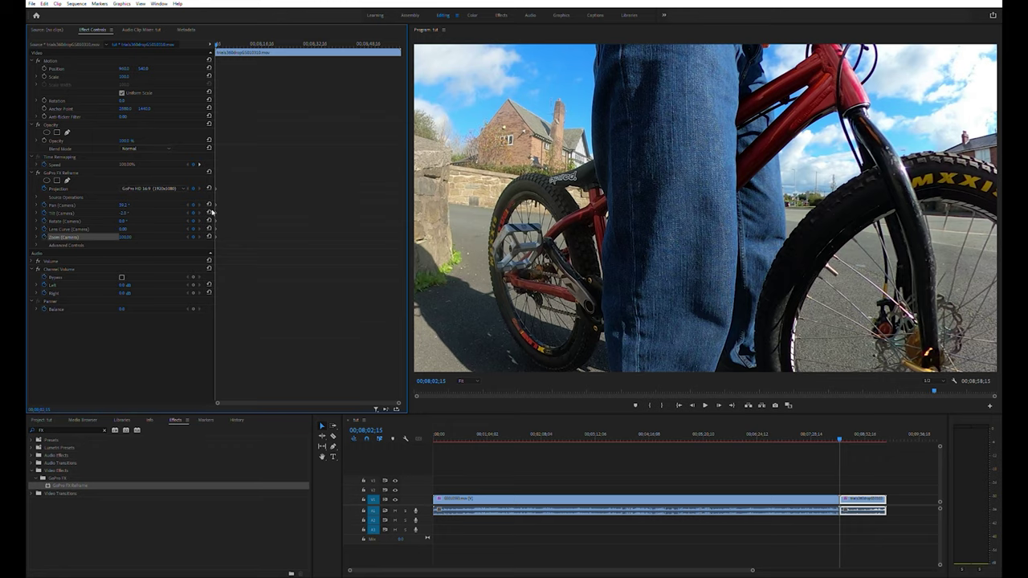
At 00;08;13;05, reorient the reframe camera to follow the rider and bike, adding a second set of camera keyframes
{"action": "left_click_drag", "start_coordinate": [215, 41], "coordinate": [251, 59]}
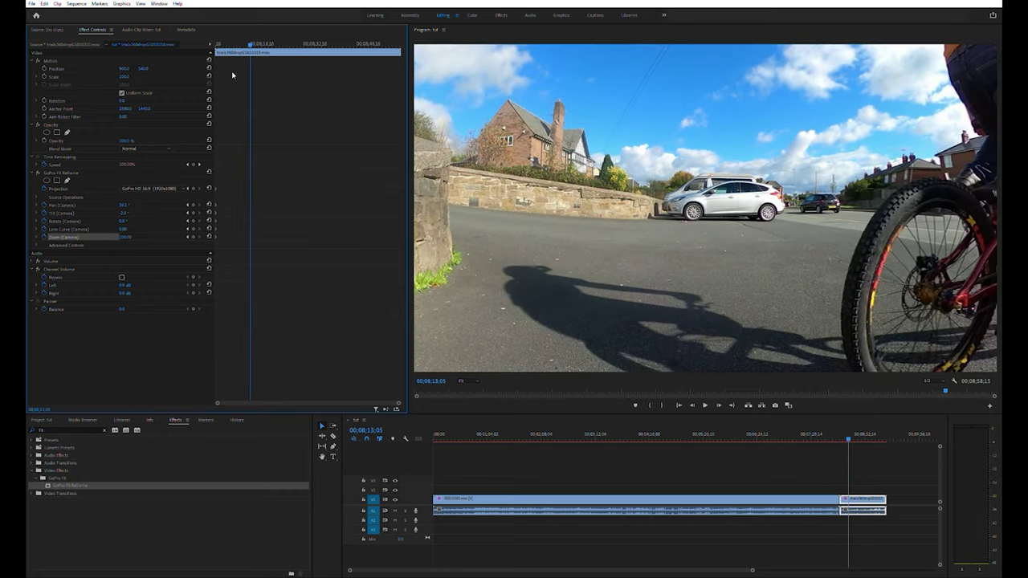
{"action": "left_click", "coordinate": [64, 171]}
{"action": "left_click_drag", "start_coordinate": [755, 214], "coordinate": [411, 203]}
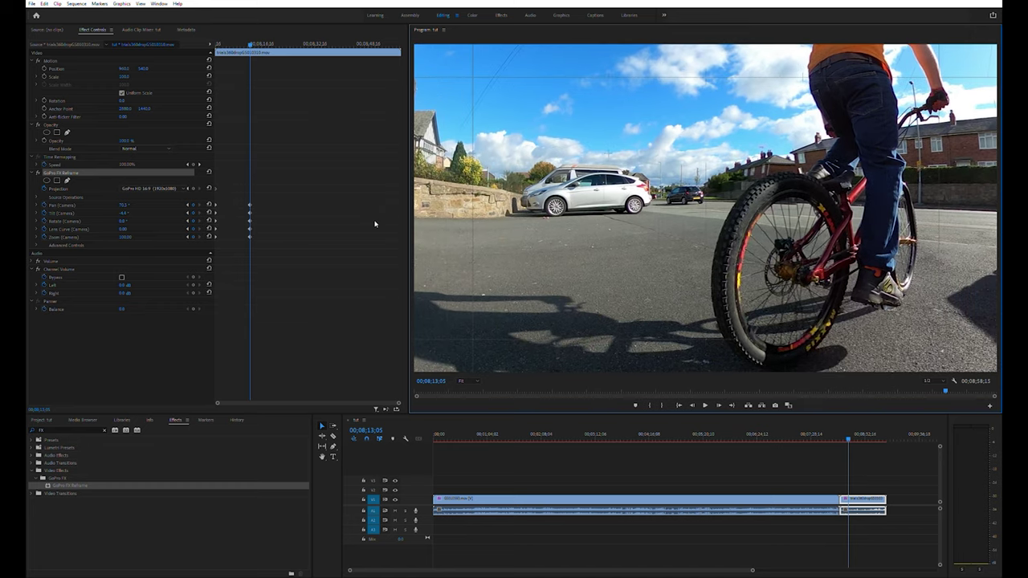
{"action": "left_click_drag", "start_coordinate": [233, 207], "coordinate": [254, 235]}
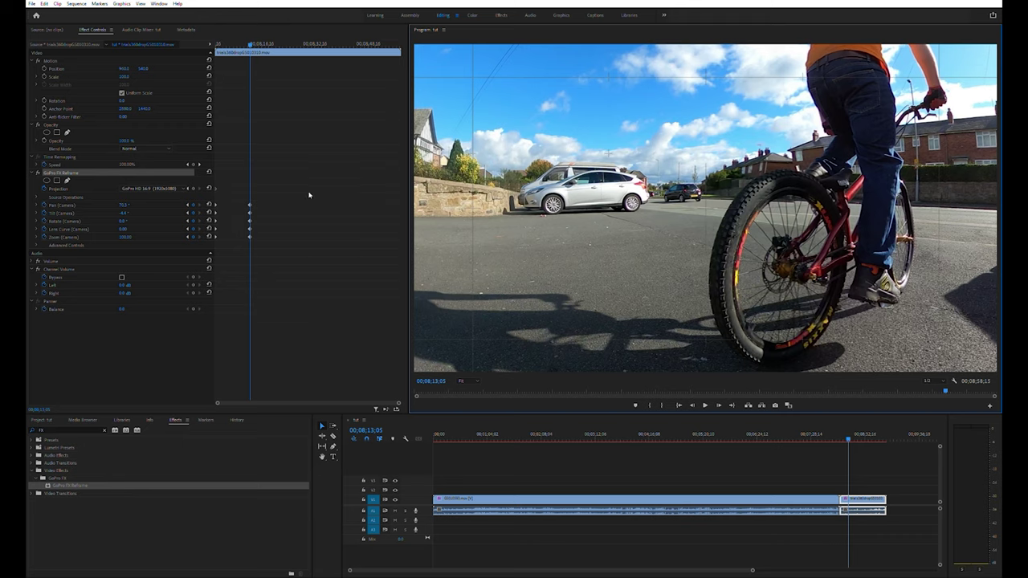
At 00;08;18;14, swing and tilt the reframe camera back towards the rider behind the stone wall, adding another set of camera keyframes
{"action": "left_click_drag", "start_coordinate": [250, 38], "coordinate": [268, 40]}
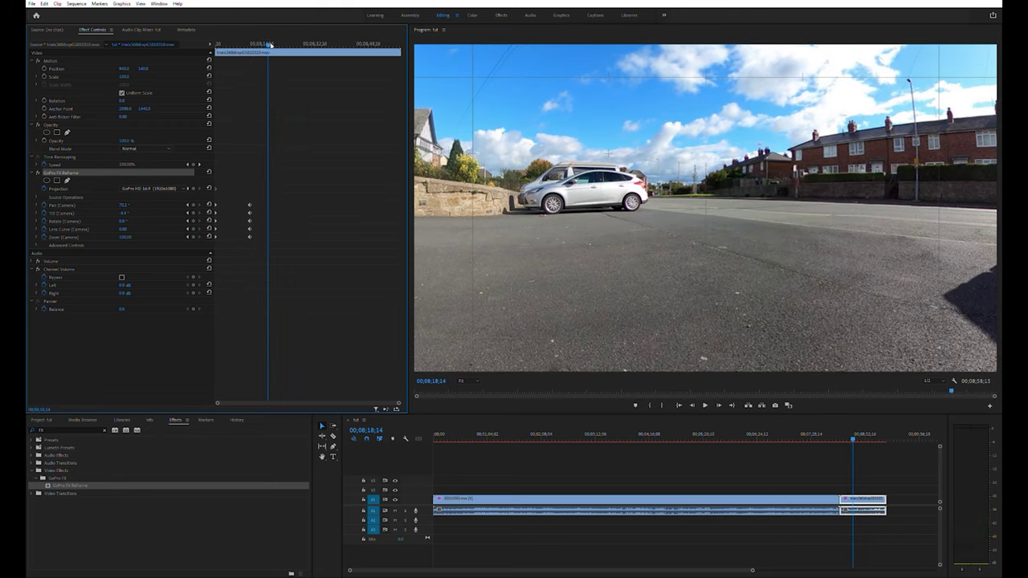
{"action": "left_click_drag", "start_coordinate": [515, 213], "coordinate": [806, 229]}
{"action": "left_click_drag", "start_coordinate": [675, 226], "coordinate": [676, 252]}
{"action": "left_click_drag", "start_coordinate": [583, 143], "coordinate": [504, 225]}
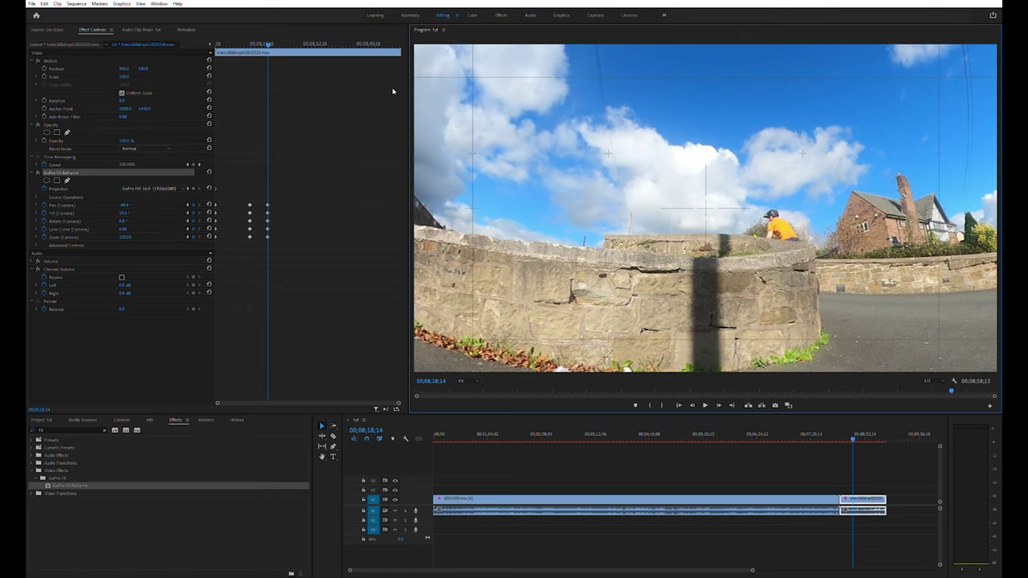
Move the playhead to 00;08;22;11 to position the next camera keyframe
{"action": "left_click_drag", "start_coordinate": [270, 41], "coordinate": [282, 40]}
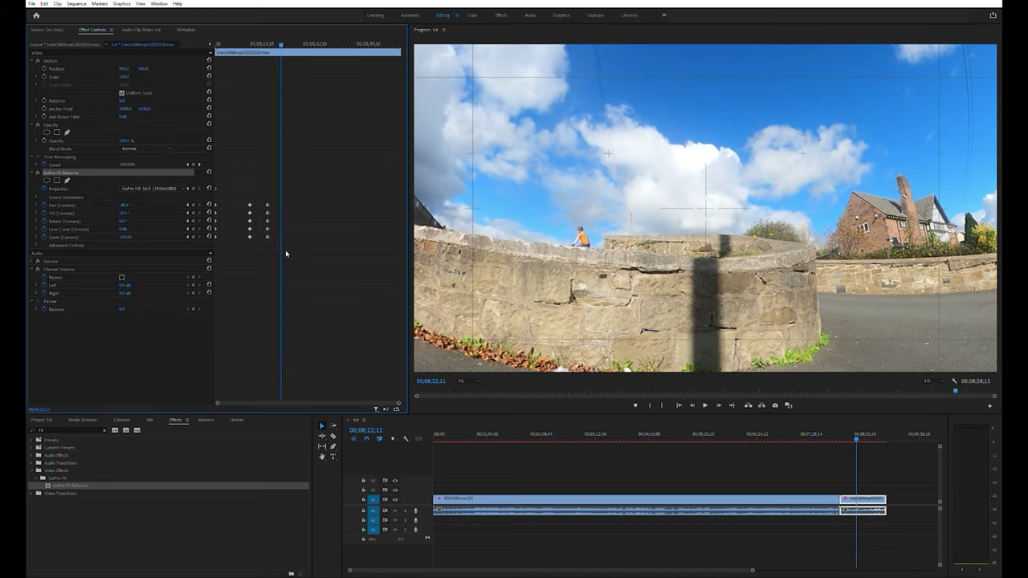